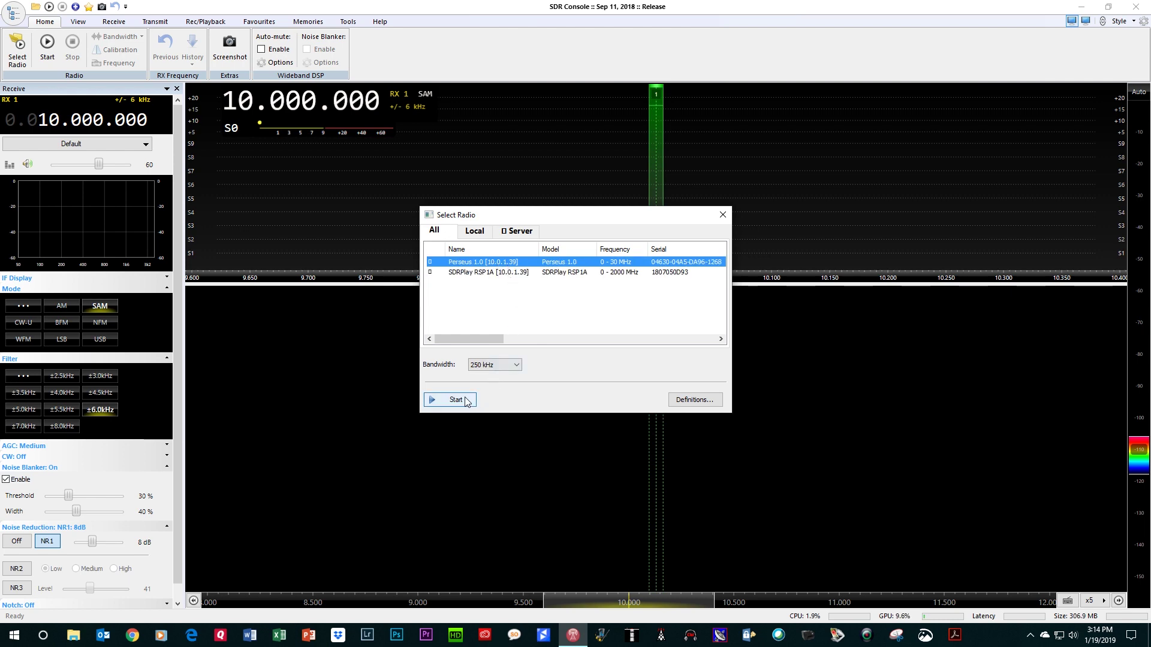
# Start the Perseus 1.0 radio from the Select Radio list
pyautogui.click(467, 400)
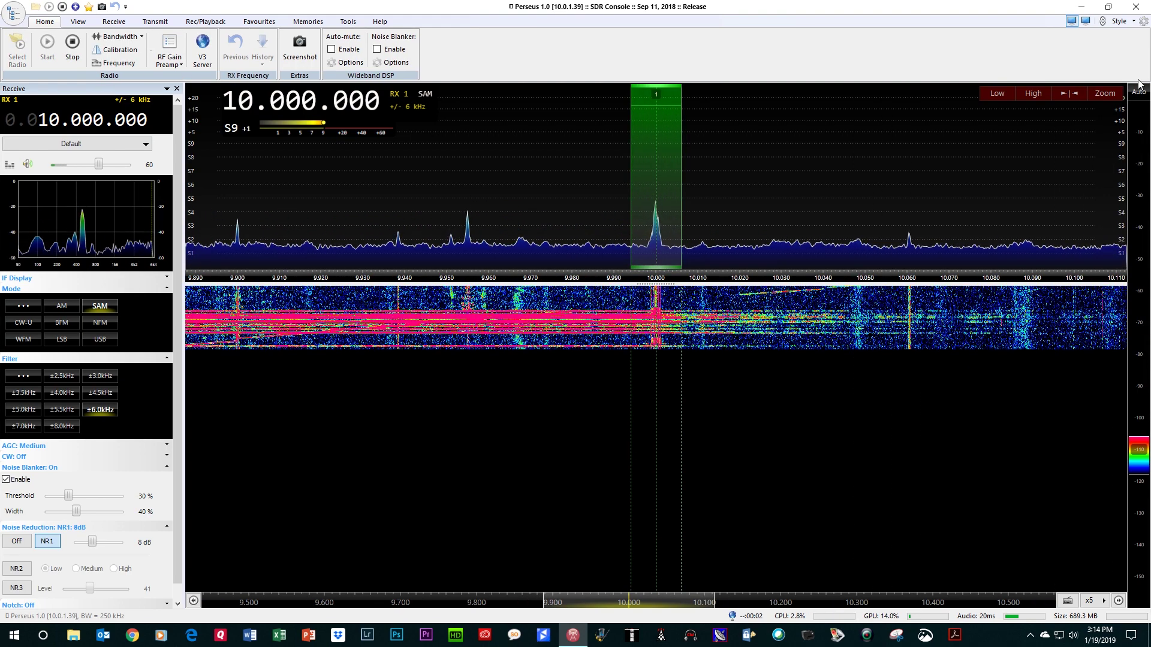
# Tune to the signal near 9.955 MHz, then recall the 7.200 MHz 40M LSB memory
pyautogui.scroll(2, 1140, 457)
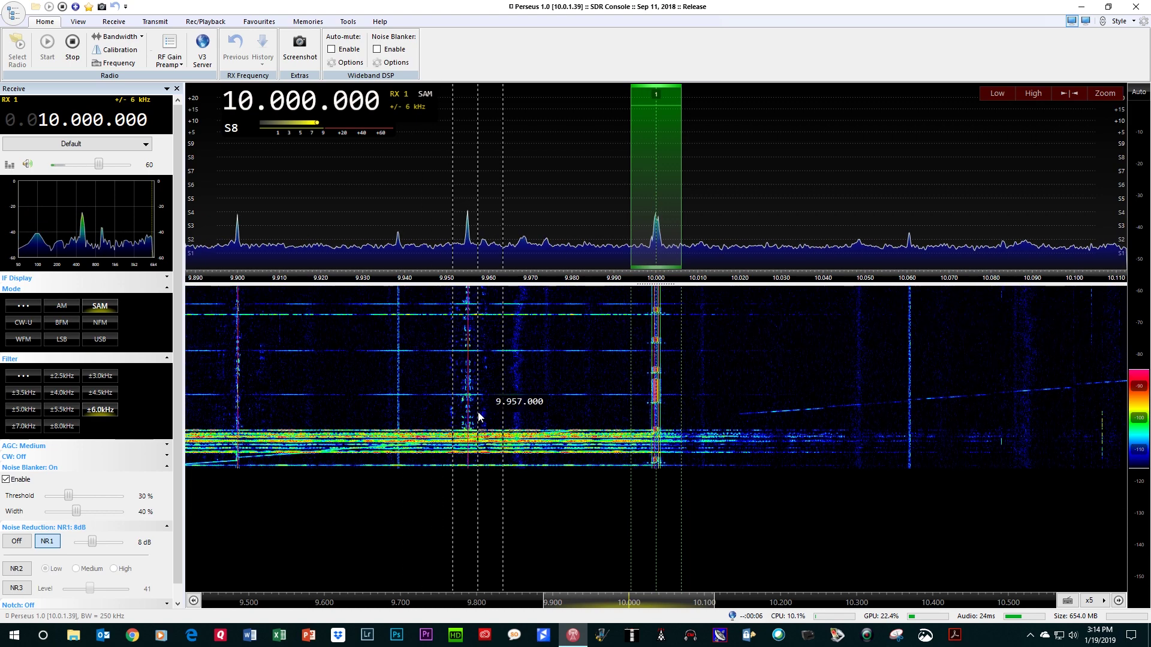
pyautogui.click(468, 420)
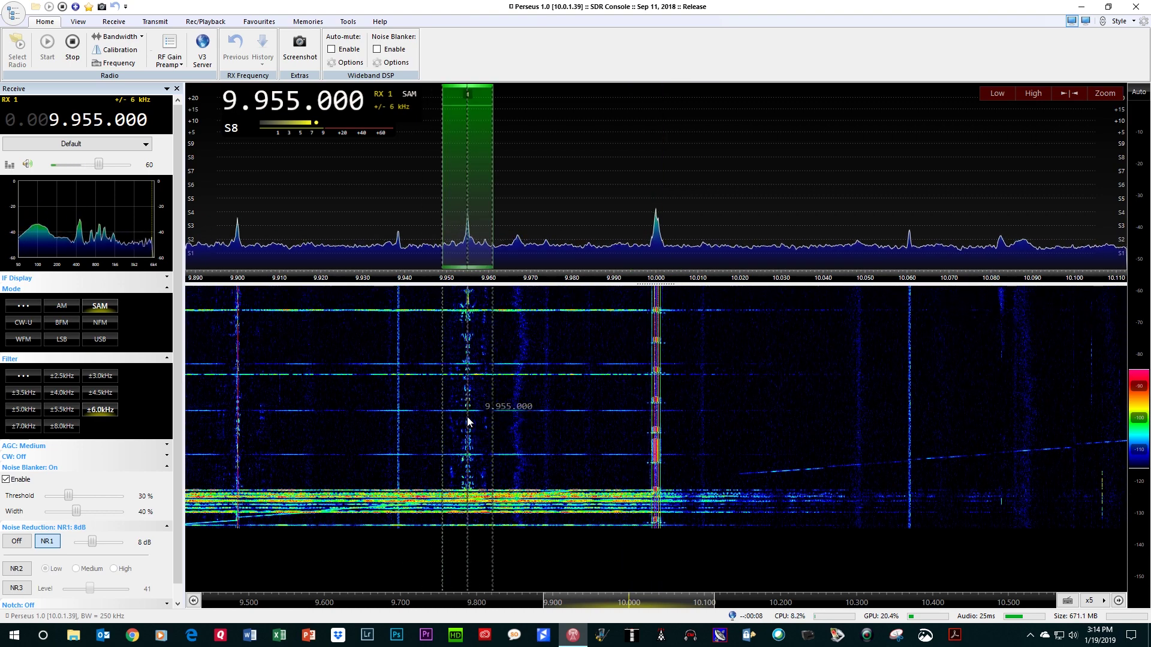
pyautogui.click(1036, 96)
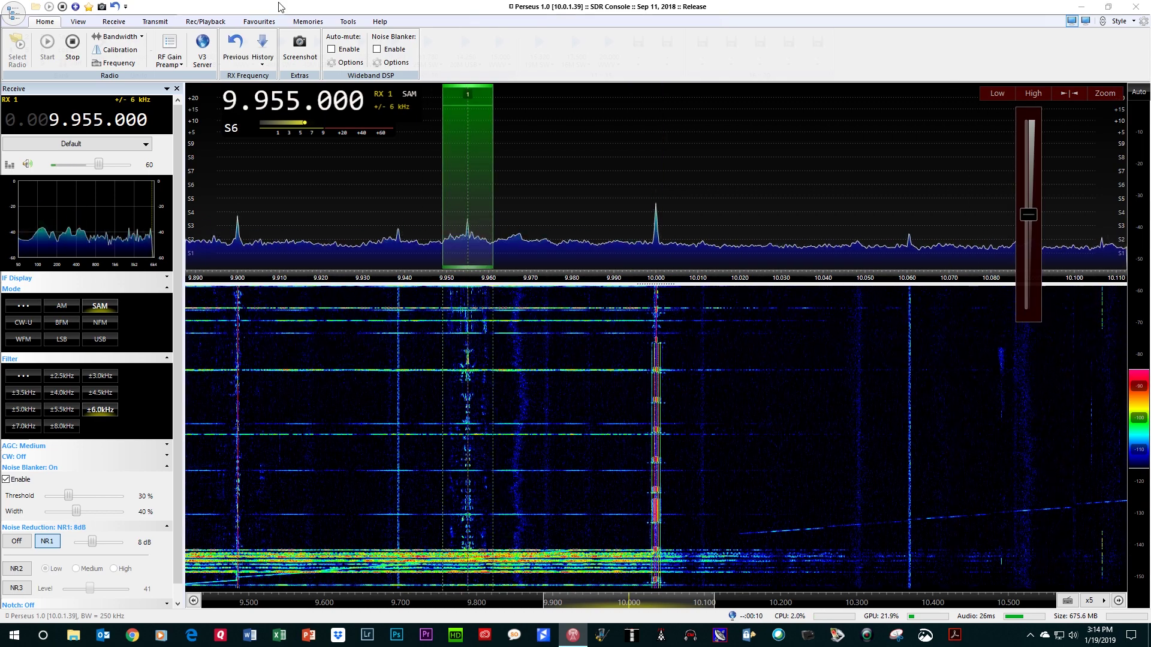
pyautogui.click(307, 21)
pyautogui.click(302, 43)
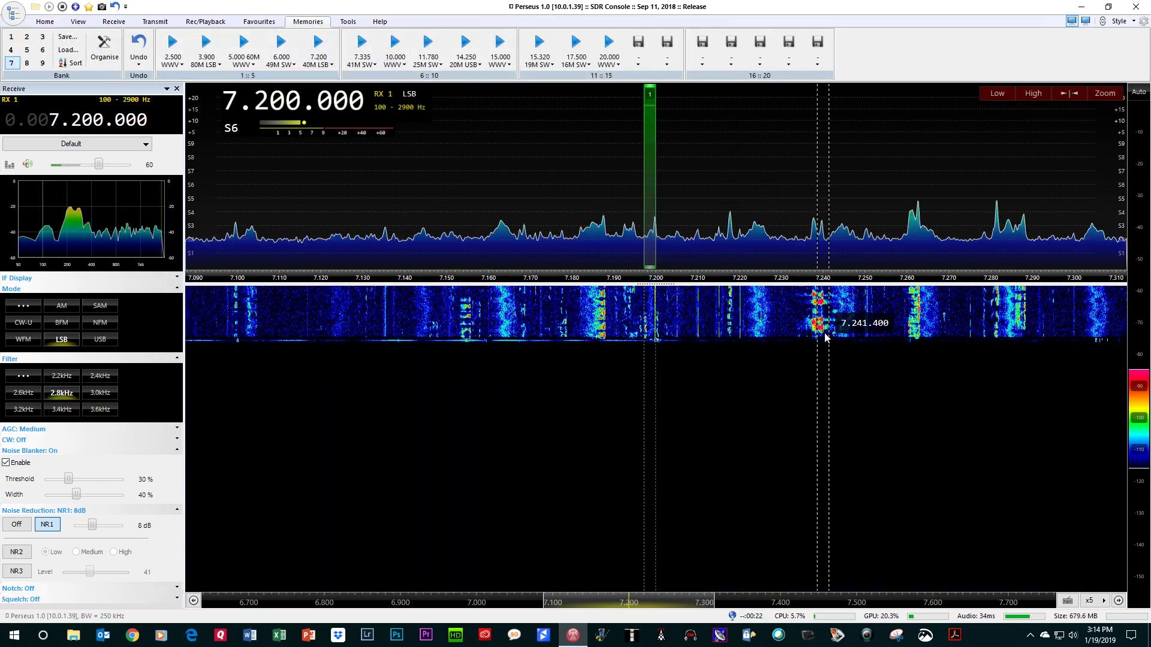
# Sample the 7.240 and 7.187.8 MHz signals, then stop the Perseus and reopen the radio list
pyautogui.click(818, 339)
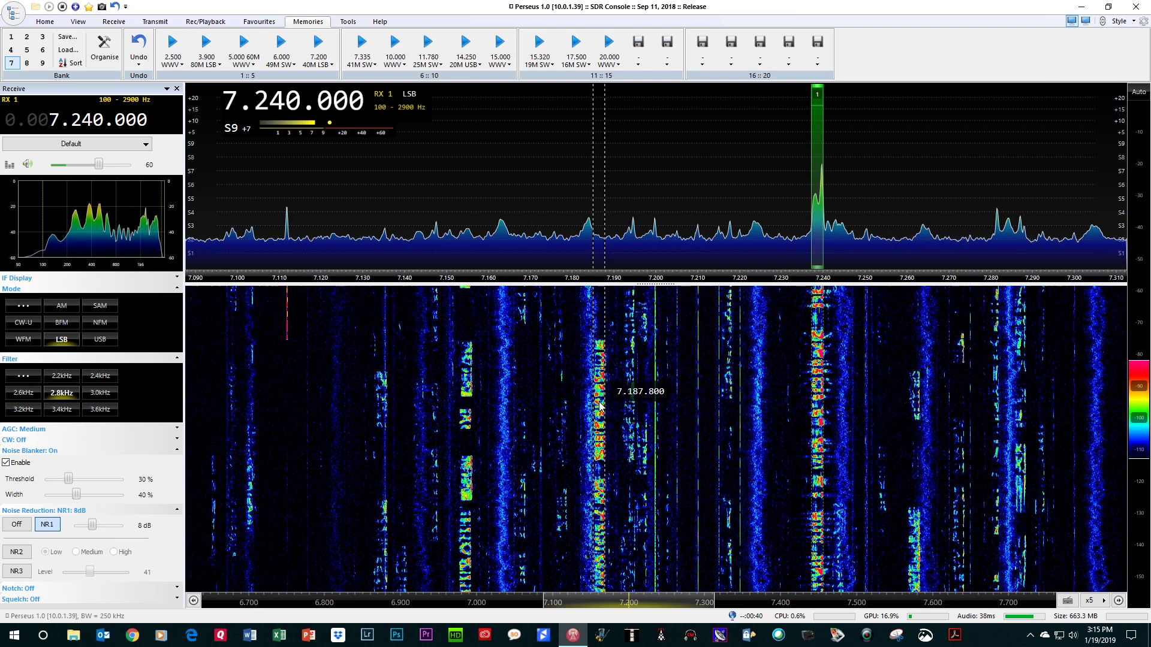
pyautogui.click(600, 405)
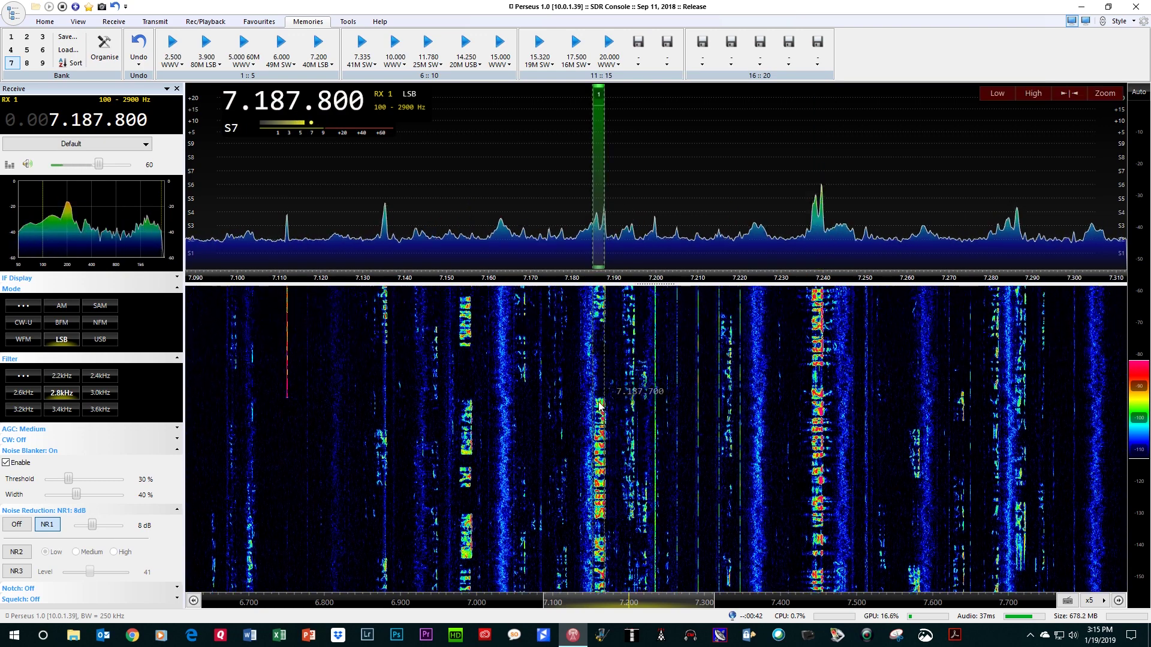
pyautogui.scroll(2, 120, 127)
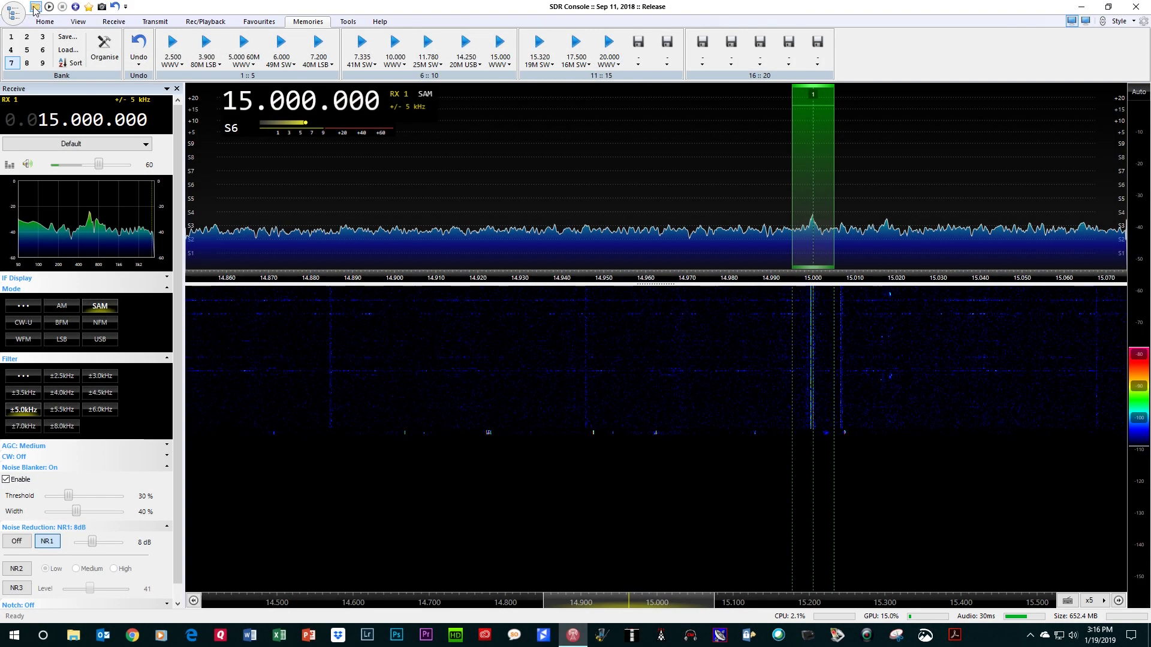
pyautogui.click(34, 7)
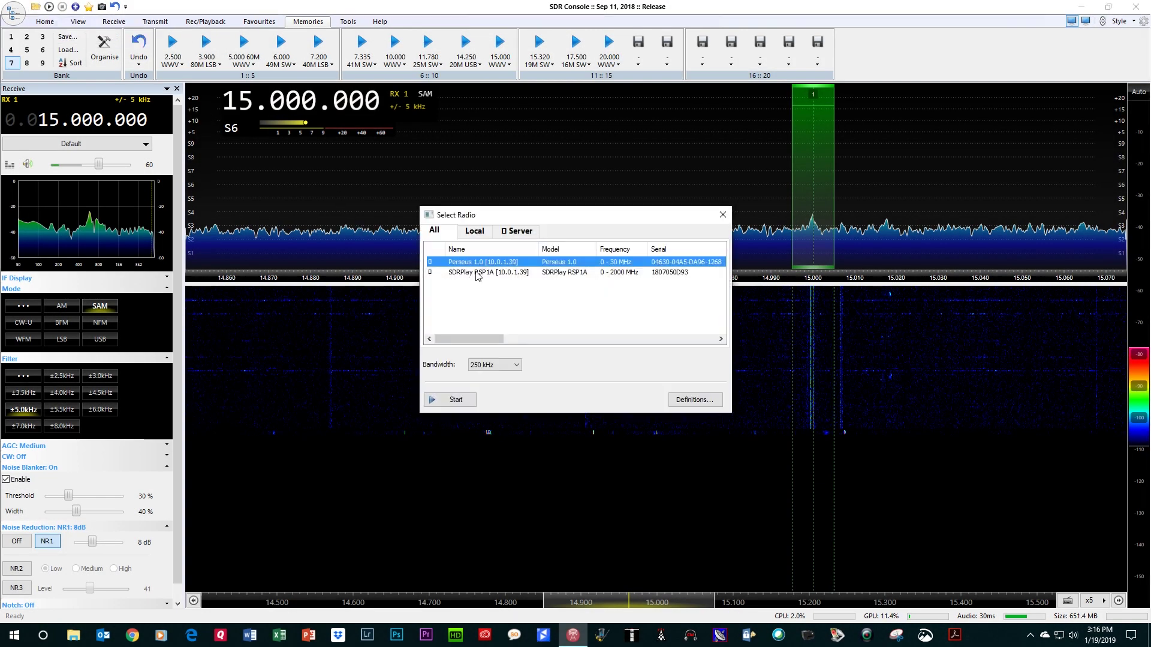
# Start the SDRPlay RSP1A, recall FM stations 91.1 KCSM and 104.9 KDFC, and auto-scale the waterfall
pyautogui.click(465, 401)
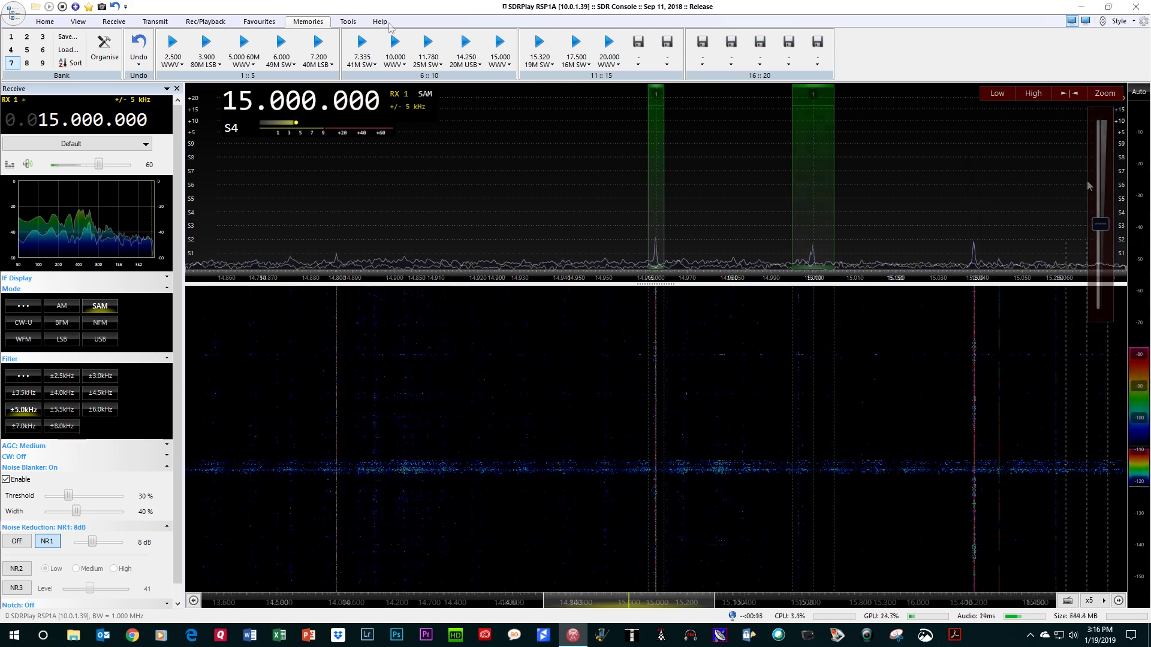
pyautogui.click(12, 39)
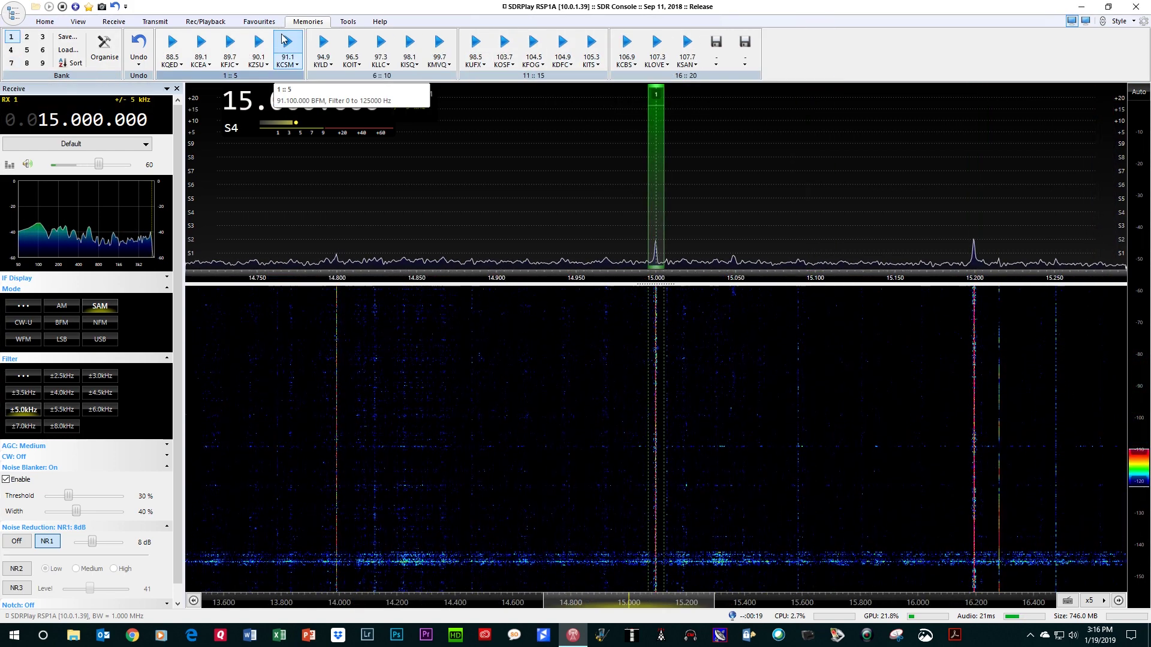
pyautogui.click(284, 40)
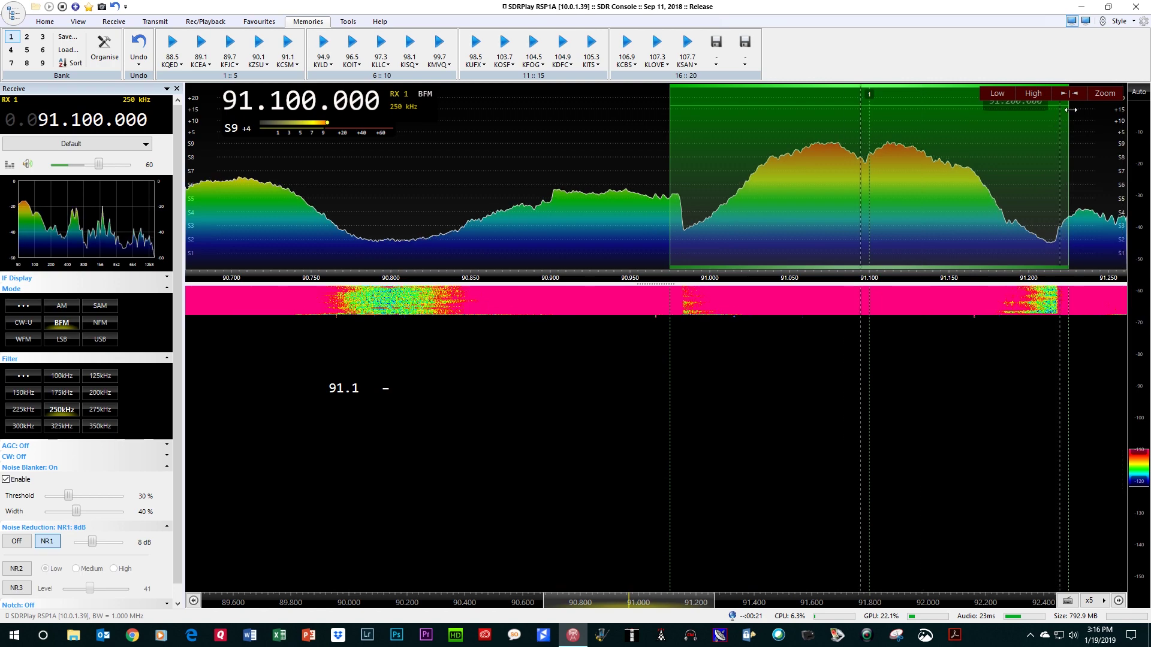
pyautogui.click(1140, 93)
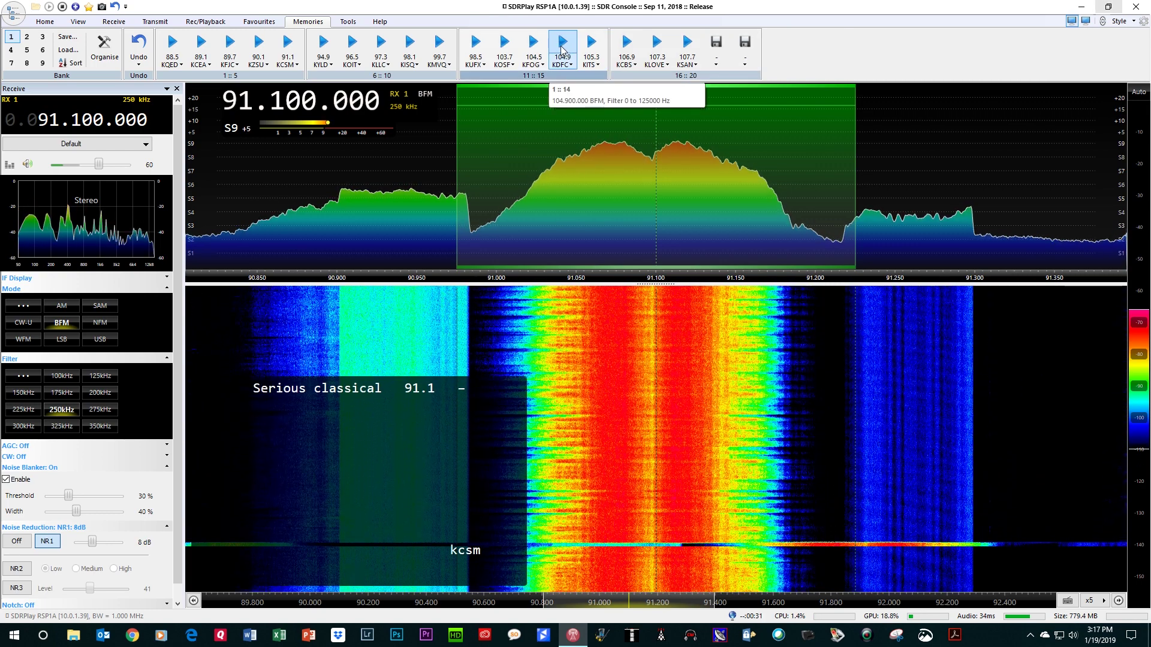
pyautogui.click(562, 51)
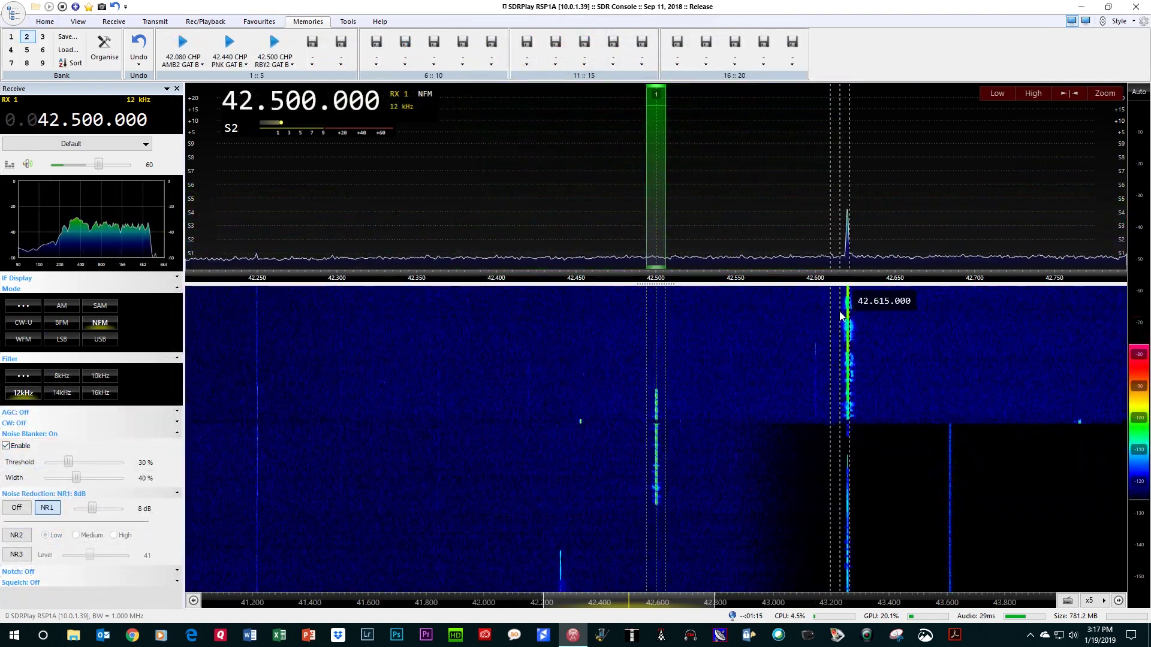
# Tune onto the 42.620 MHz signal and turn noise reduction off
pyautogui.click(847, 314)
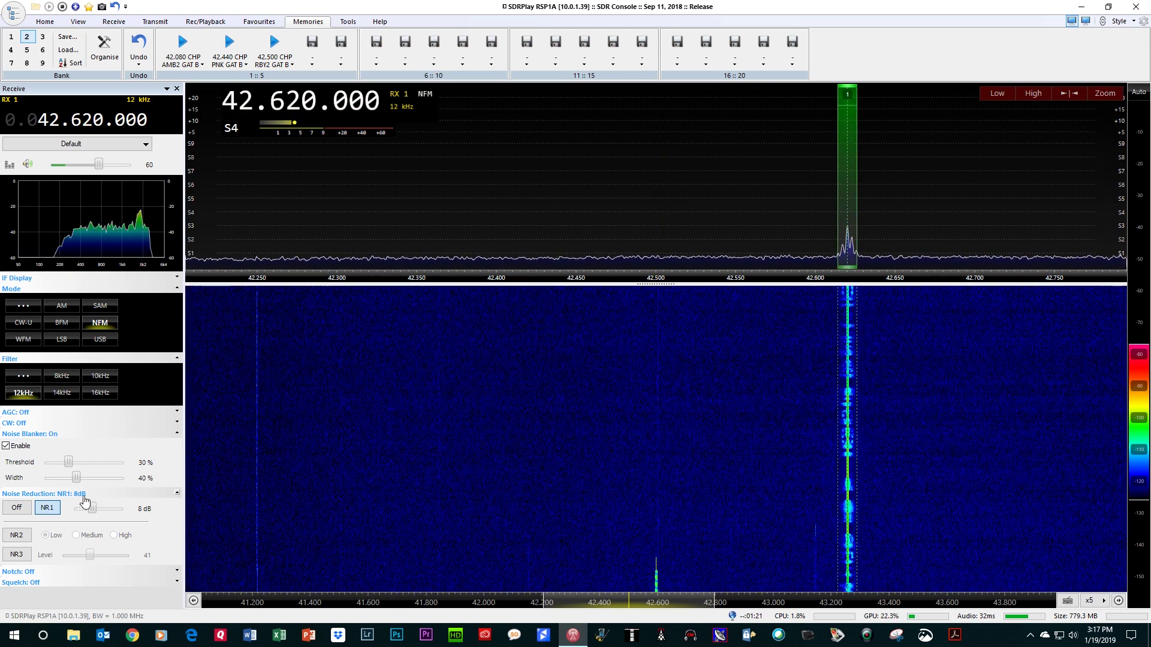
pyautogui.click(14, 510)
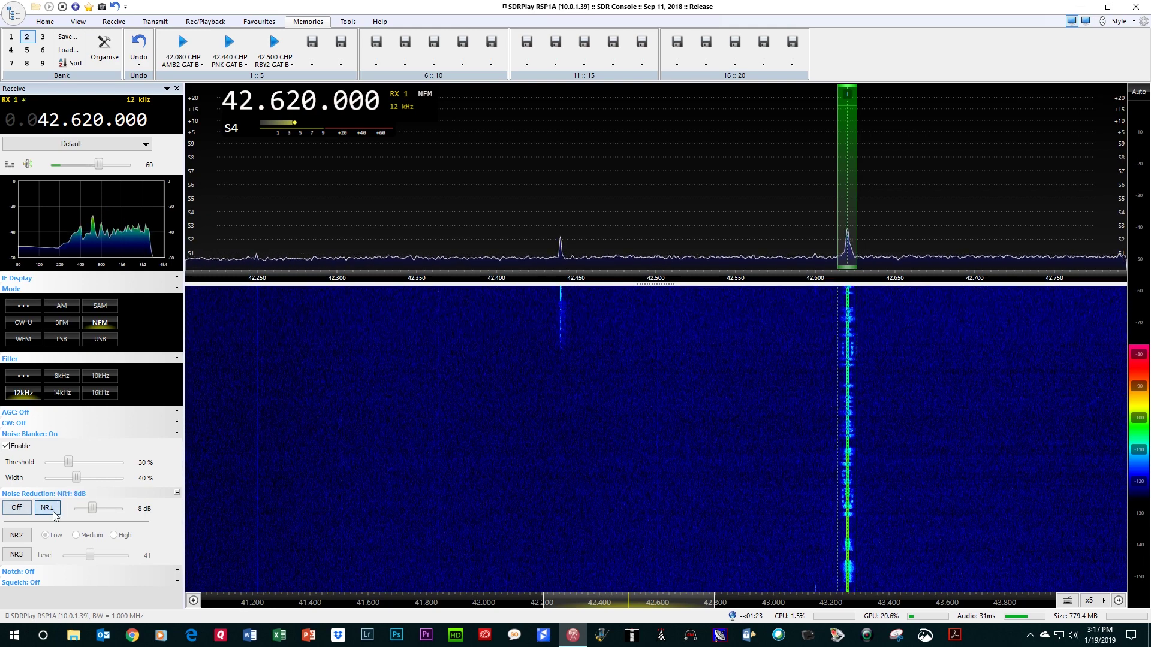
pyautogui.click(46, 22)
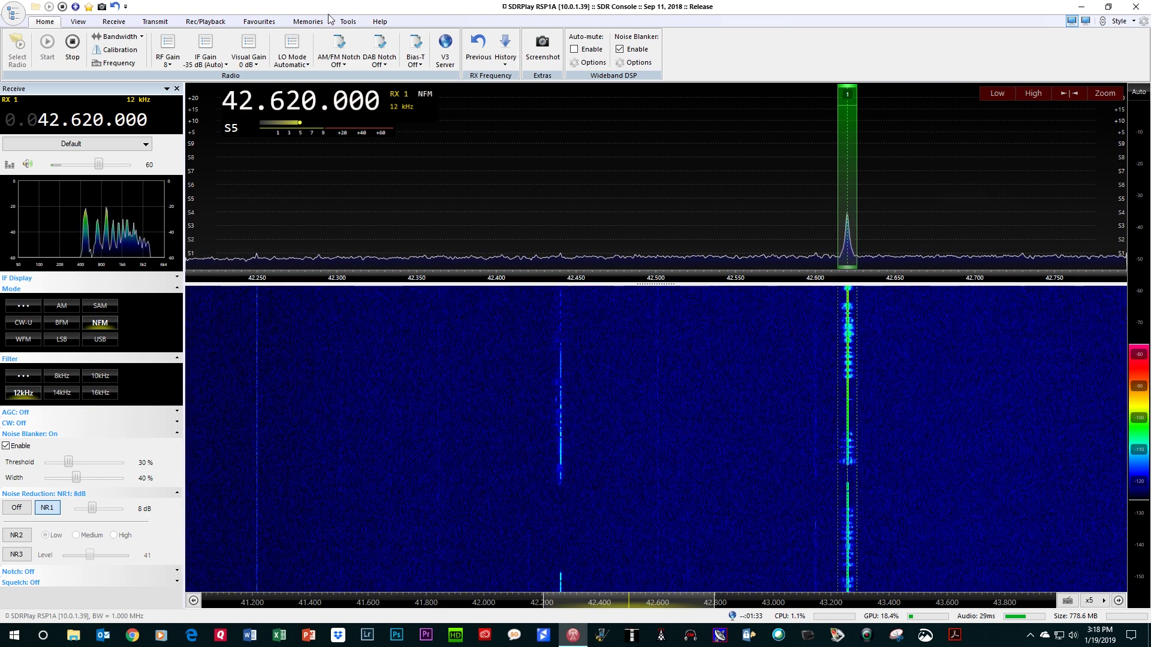
pyautogui.click(309, 22)
# In aviation bank 3, recall 134.375 ZOA Center and 125.900 San Carlos ATIS, centring the spectrum
pyautogui.click(43, 37)
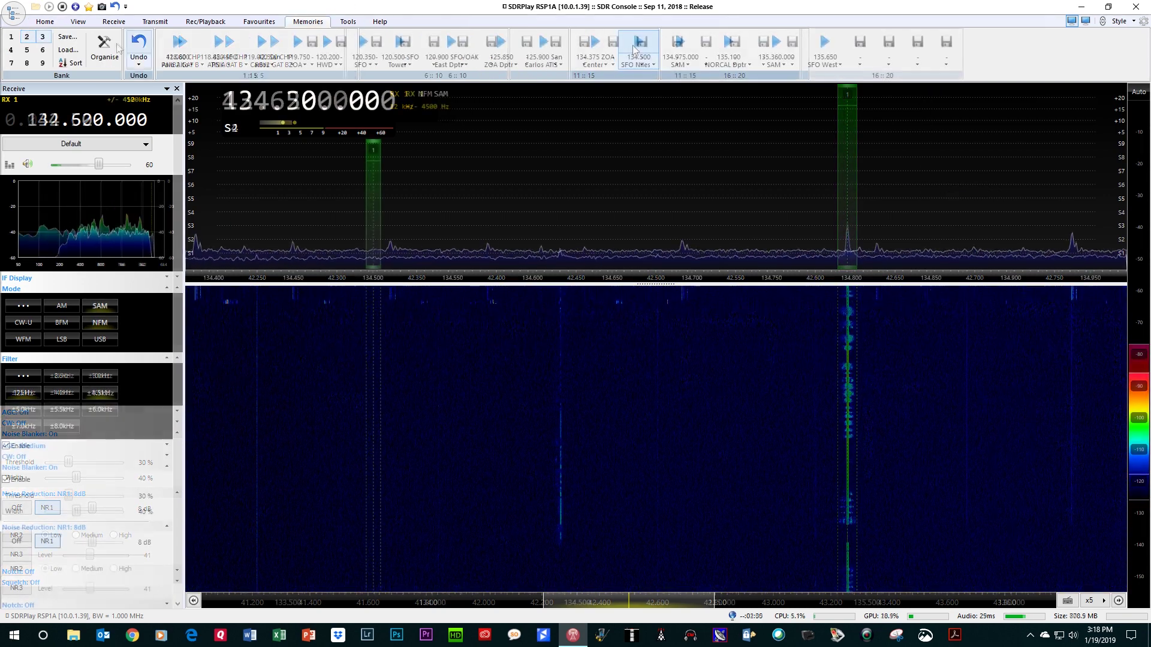
pyautogui.click(595, 45)
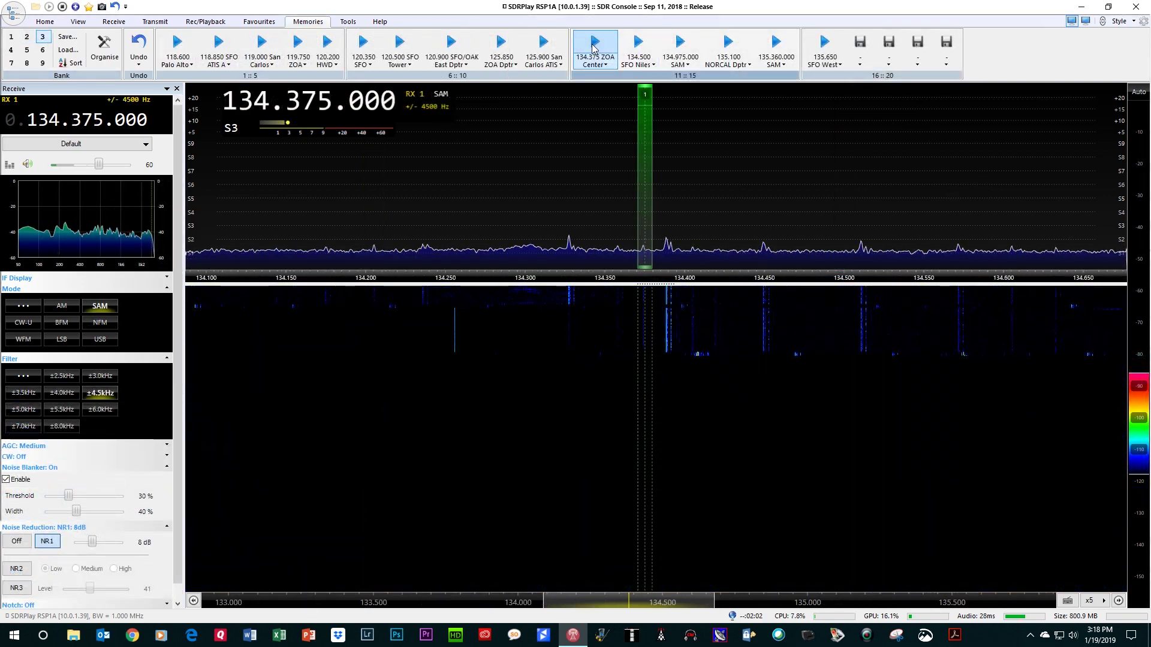
pyautogui.click(544, 44)
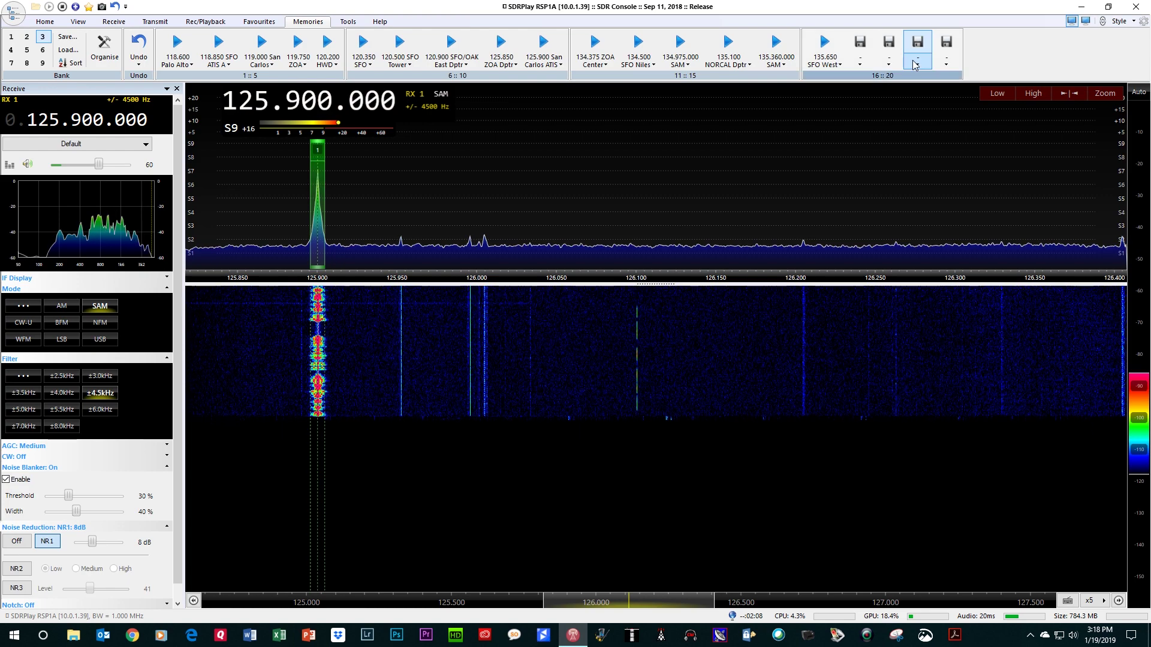
pyautogui.click(1069, 94)
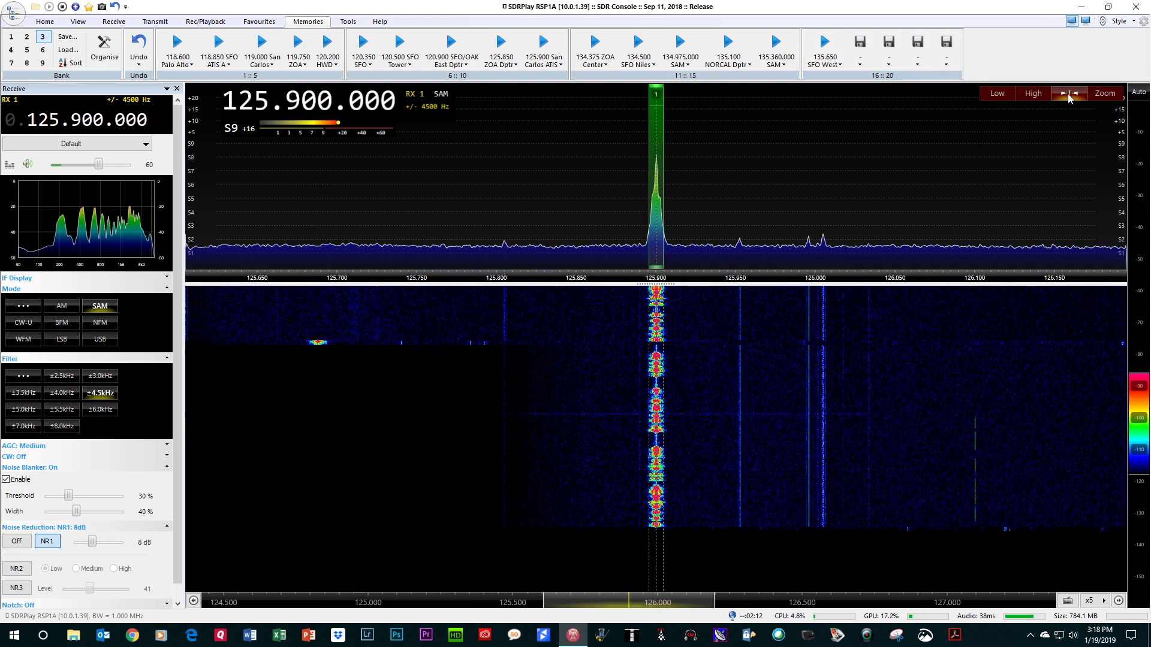
# Check 120.200 HWD and the 120.100 MHz signal, then load the NOAA weather bank
pyautogui.click(327, 43)
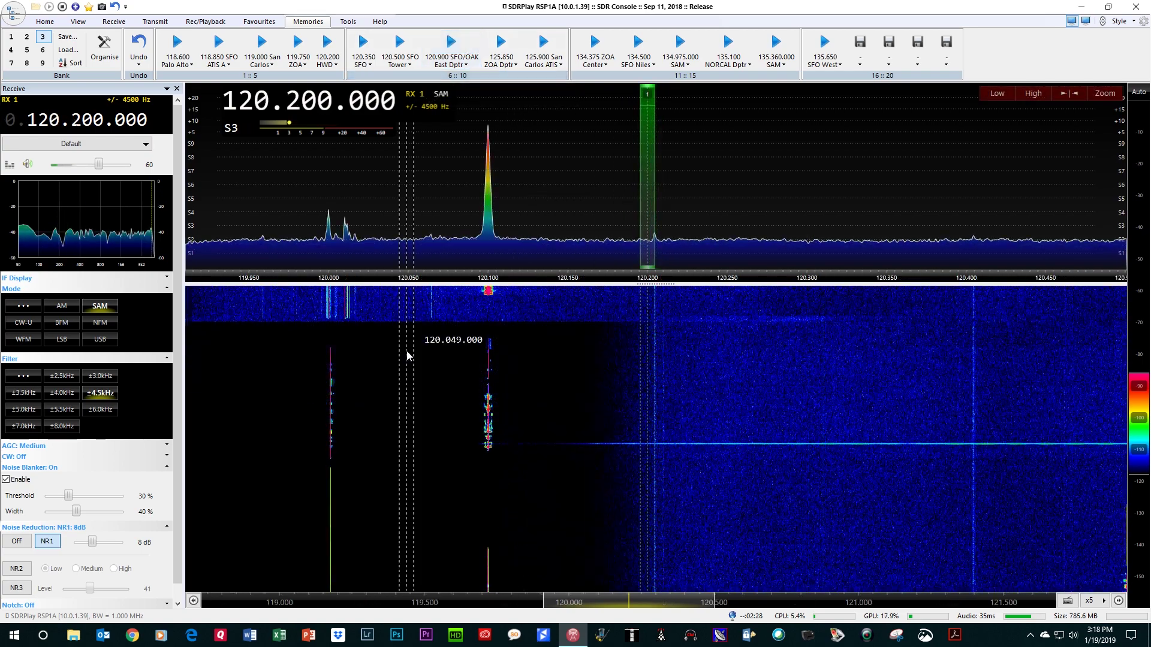
pyautogui.click(489, 334)
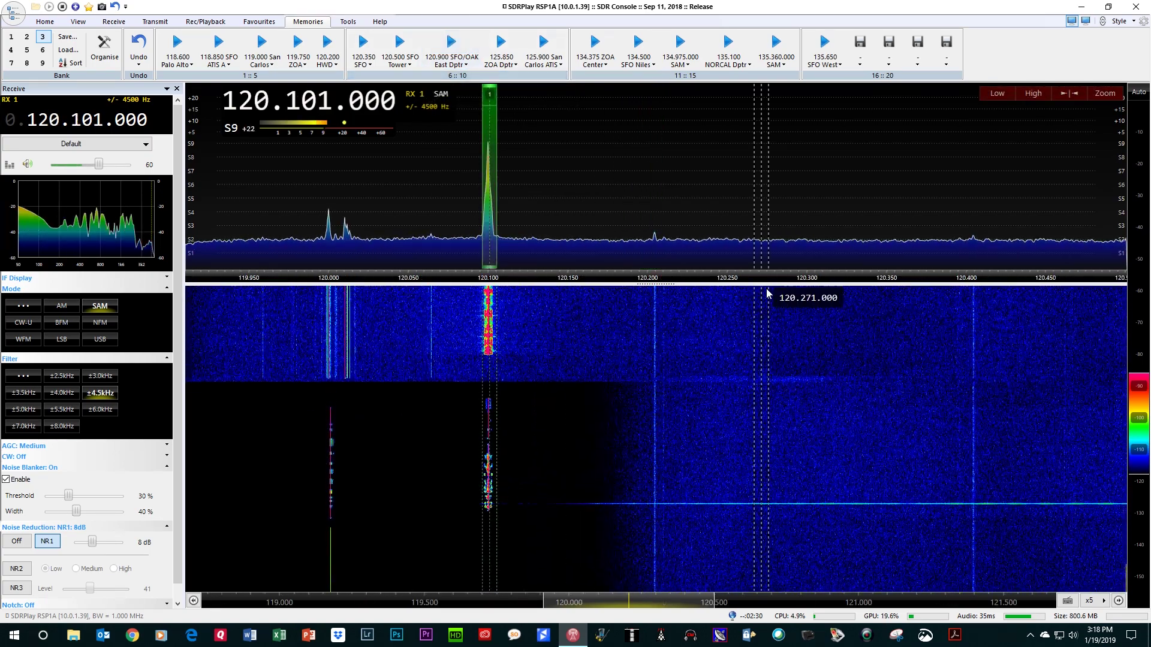
pyautogui.click(101, 128)
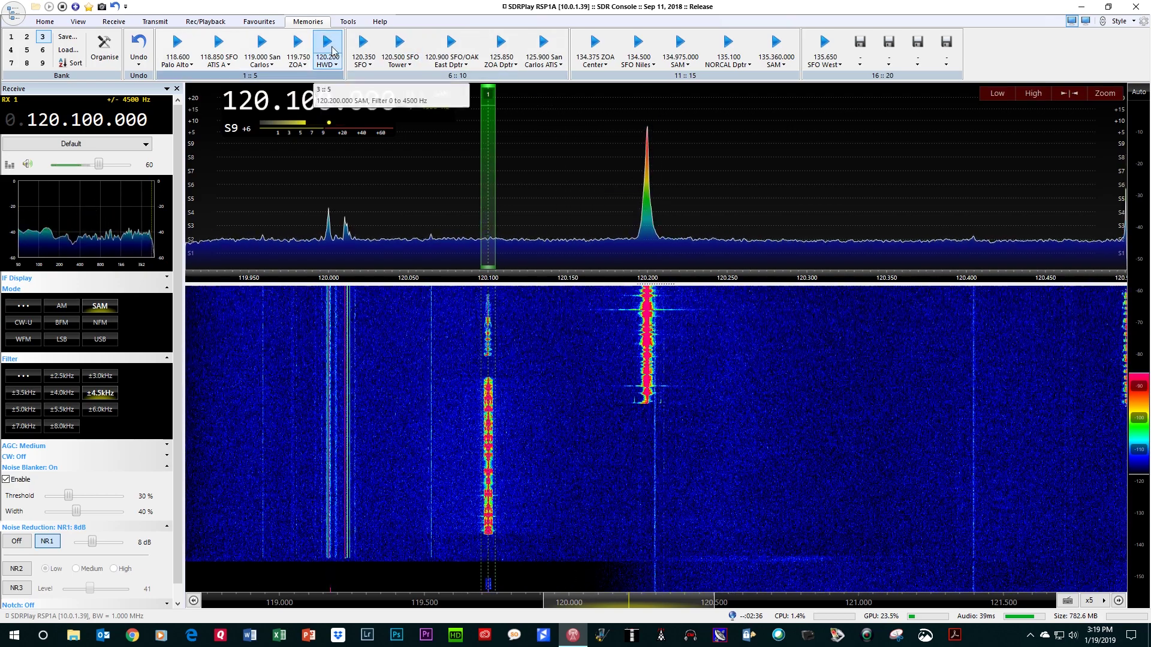
pyautogui.click(329, 47)
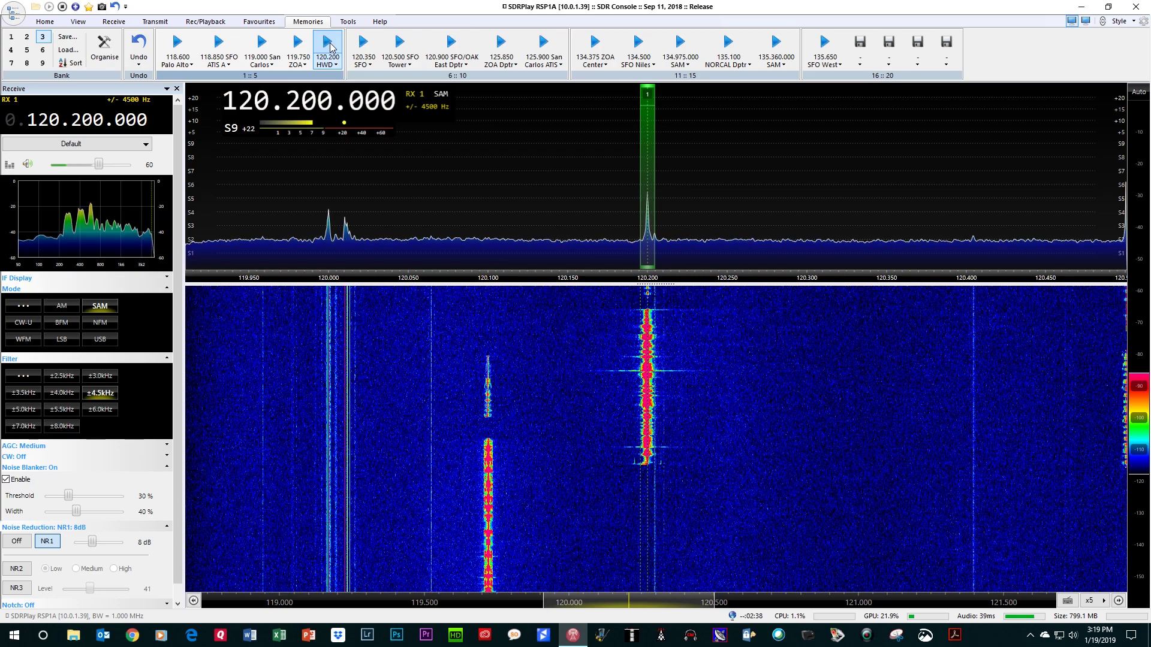
pyautogui.click(27, 49)
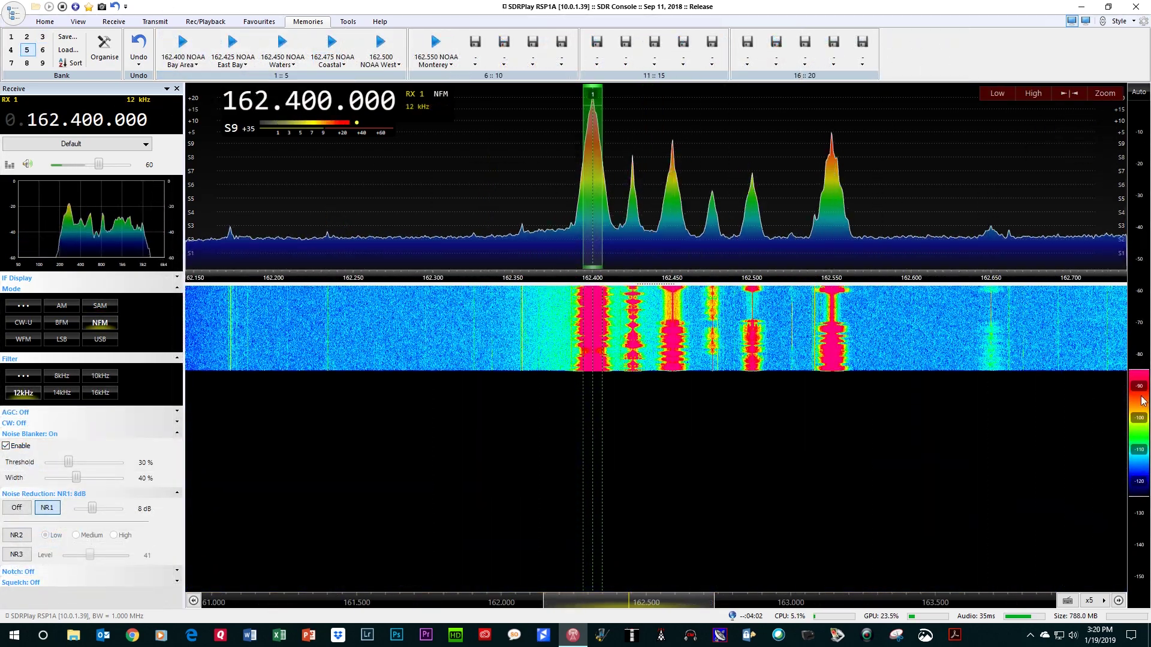
# Darken the waterfall and step through NOAA memories 162.425 to 162.550 Monterey
pyautogui.moveTo(1143, 401); pyautogui.dragTo(1142, 382)
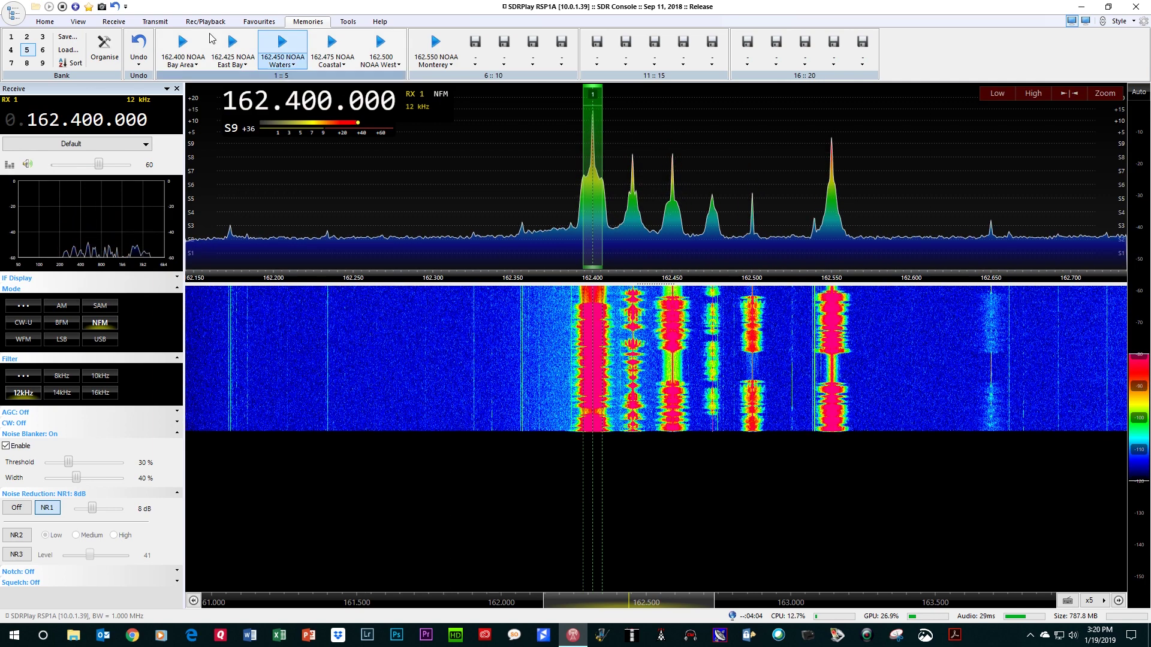
pyautogui.click(233, 43)
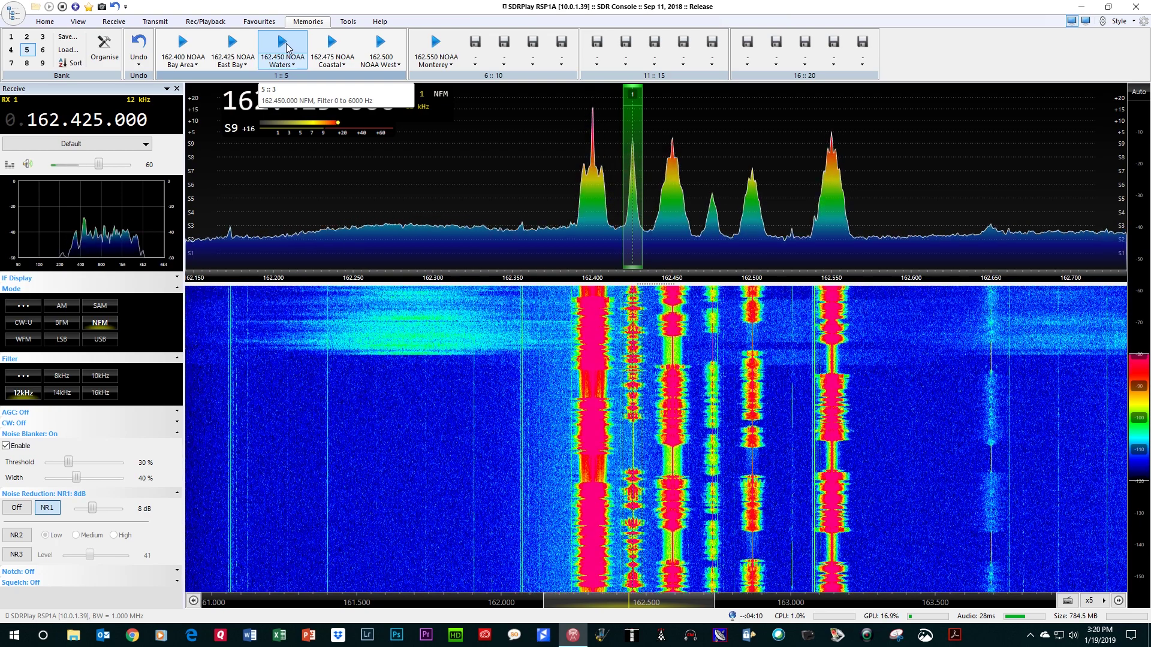
pyautogui.click(286, 47)
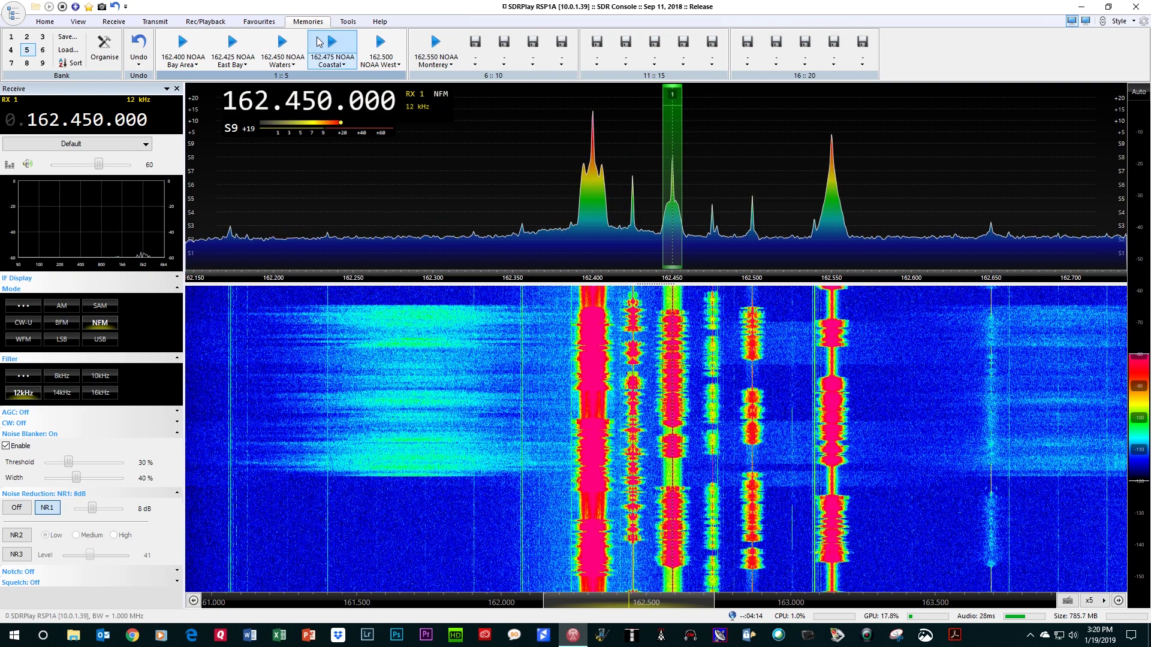
pyautogui.click(332, 43)
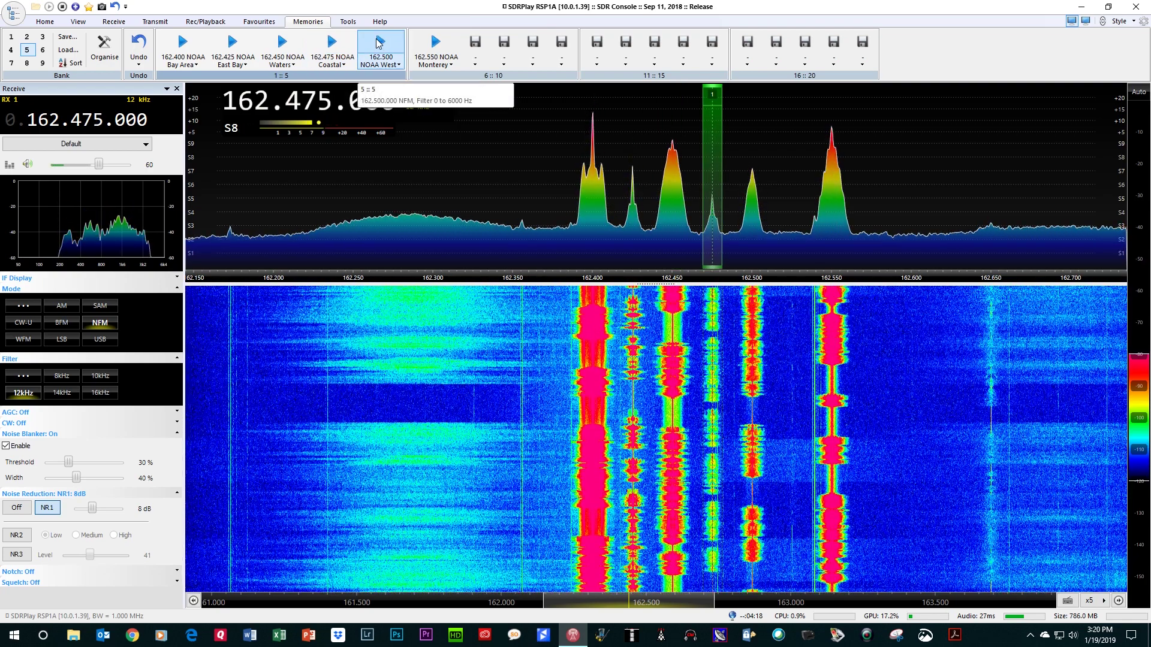
pyautogui.click(379, 43)
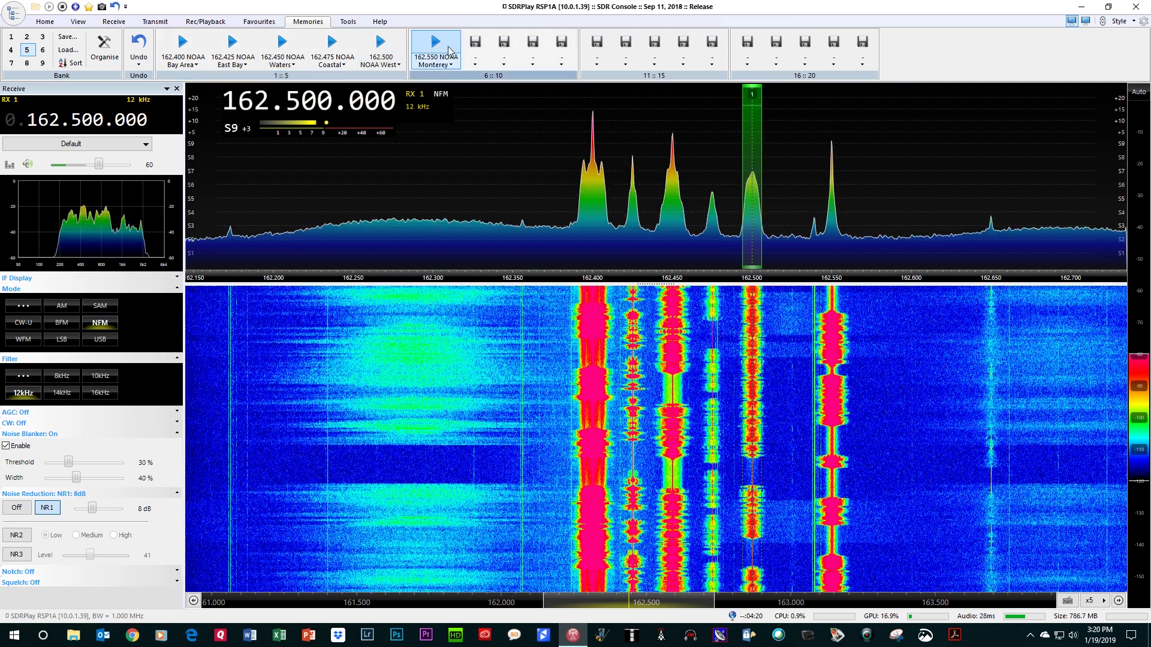
pyautogui.click(435, 45)
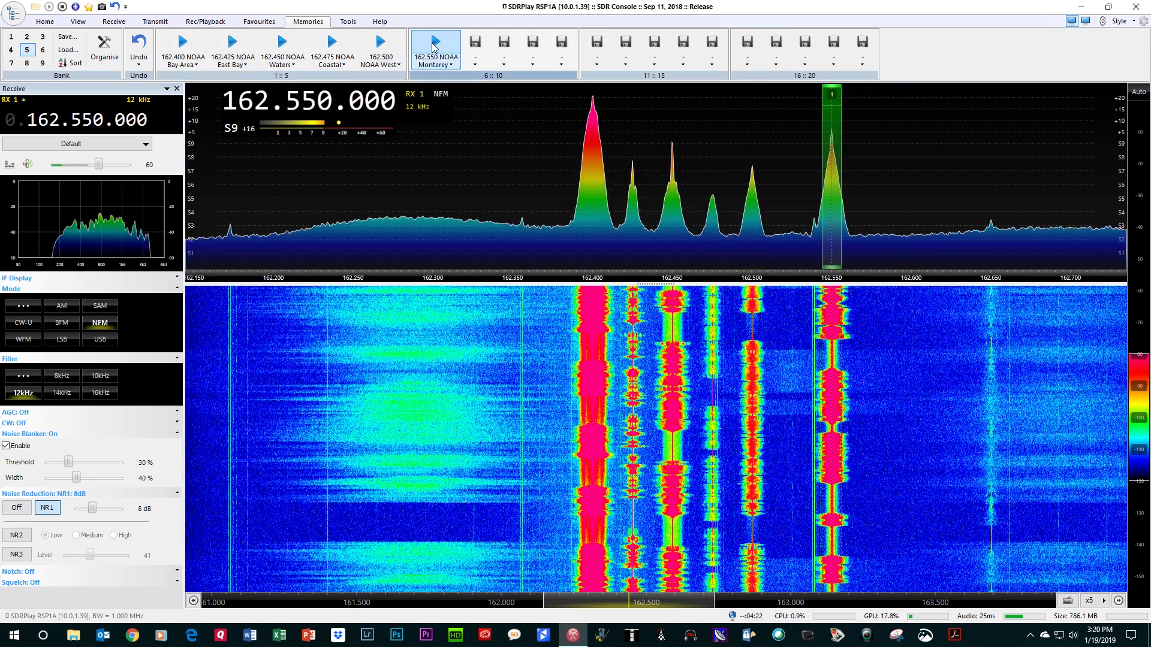